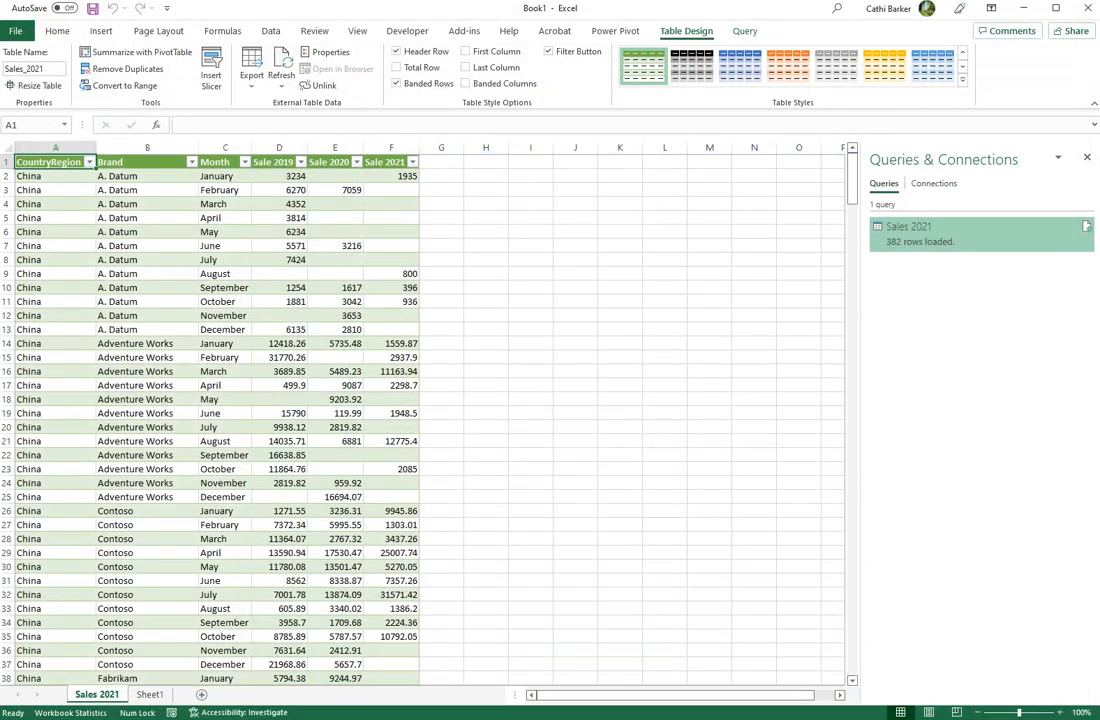
Step: Start a data import from the workbook Bike Customers.xlsx with Sheet1 active
{"action": "left_click", "coordinate": [149, 694]}
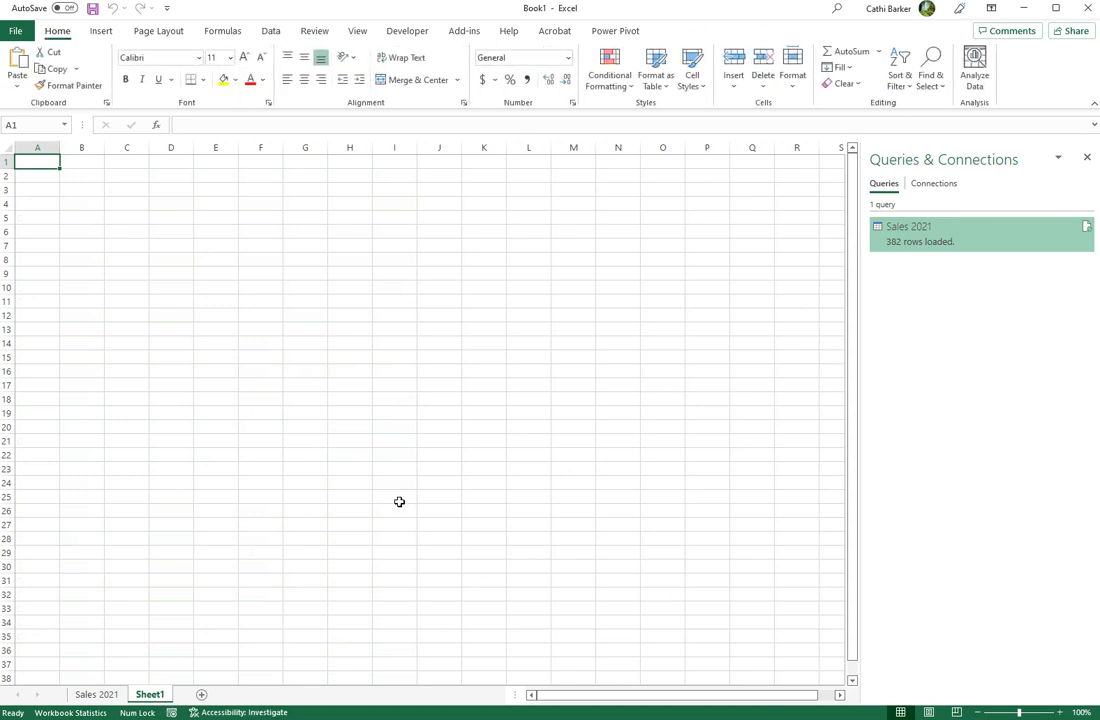
{"action": "left_click", "coordinate": [274, 32]}
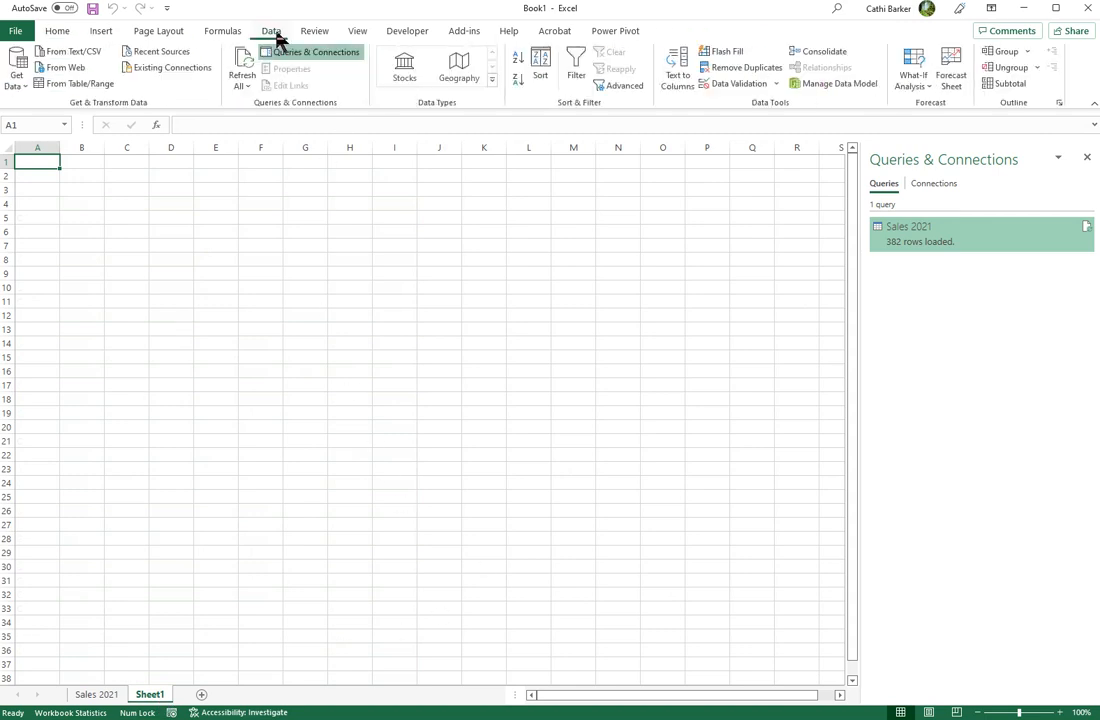
{"action": "left_click", "coordinate": [18, 86]}
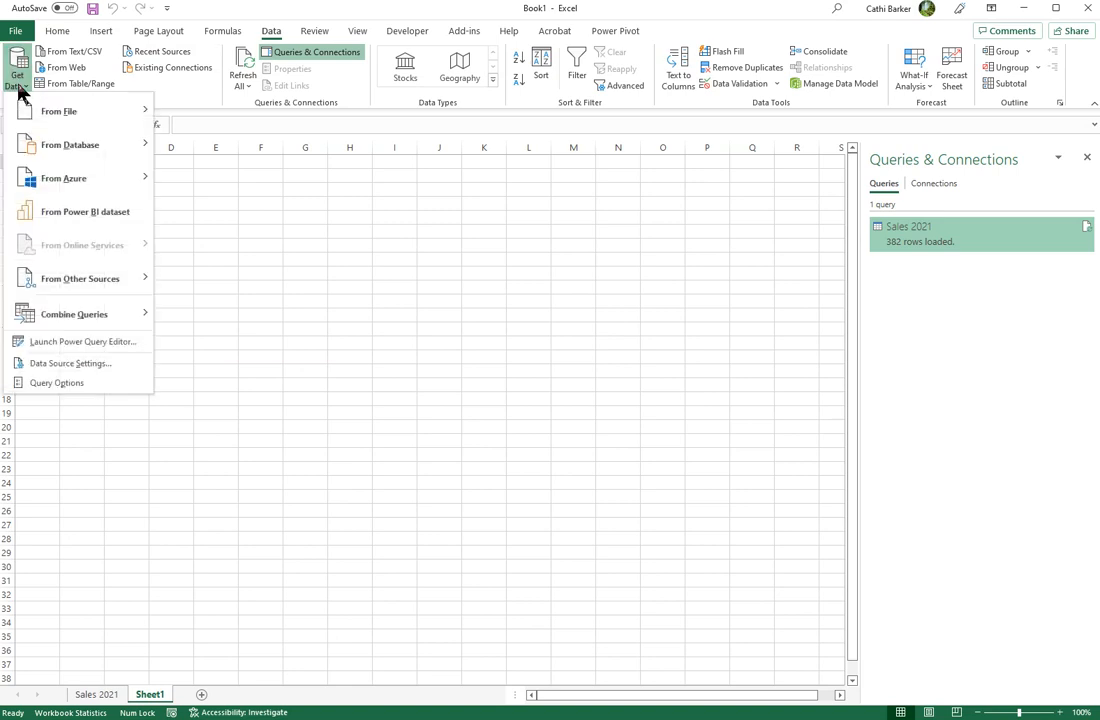
{"action": "mouse_move", "coordinate": [37, 118]}
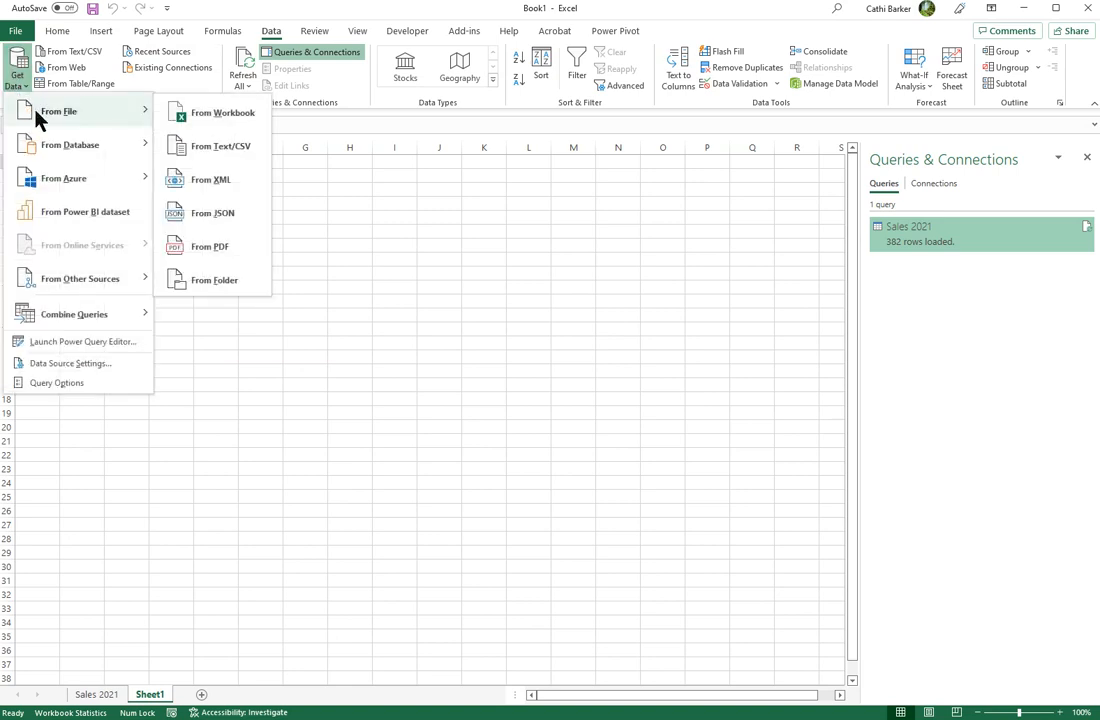
{"action": "left_click", "coordinate": [222, 113]}
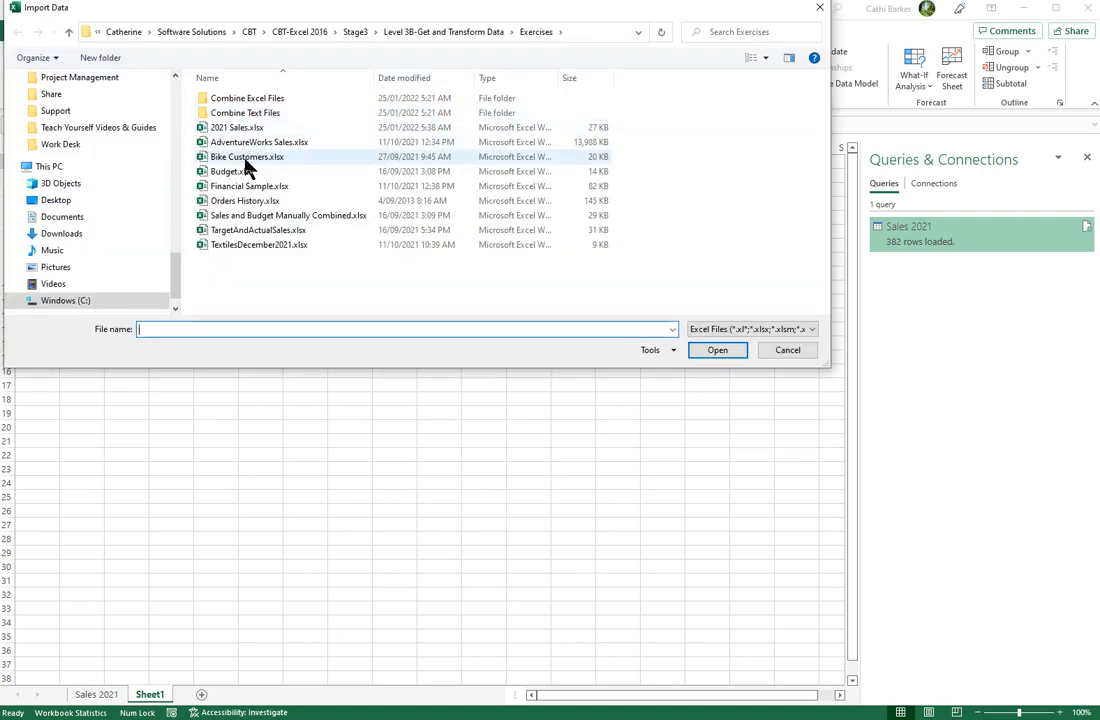
{"action": "left_click", "coordinate": [246, 166]}
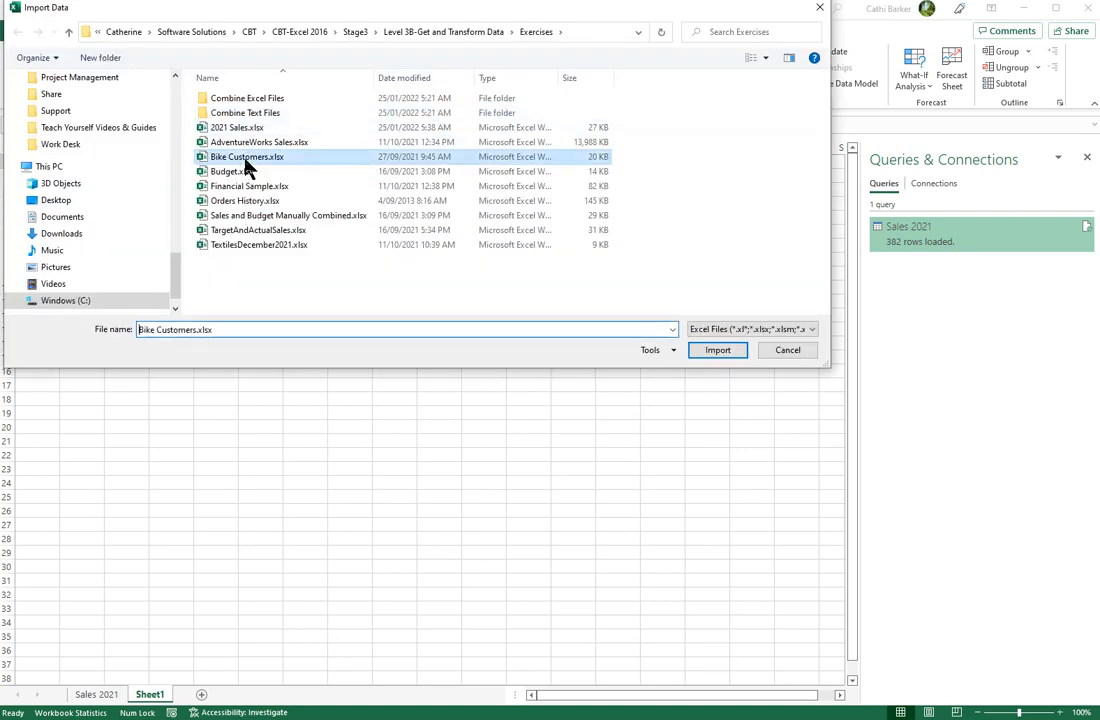
{"action": "left_click", "coordinate": [720, 350]}
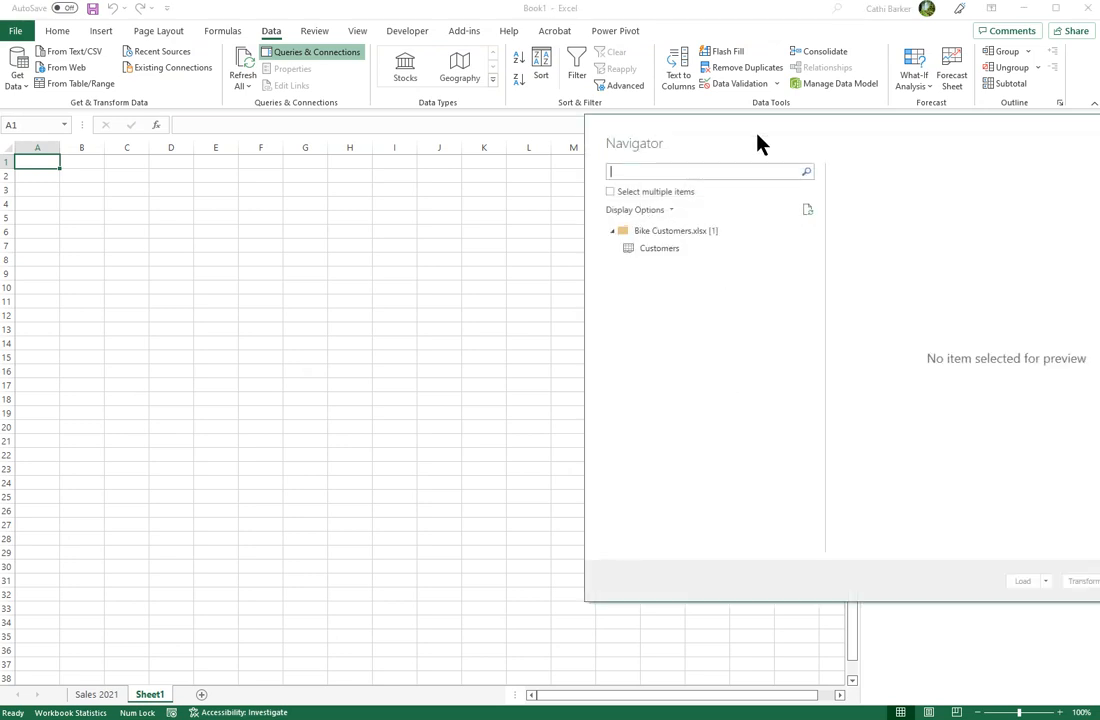
Step: Bring the Customers sheet into the Power Query Editor for transformation and view the Sales 2021 and Customers queries
{"action": "left_click_drag", "start_coordinate": [756, 142], "coordinate": [496, 136]}
{"action": "left_click", "coordinate": [398, 246]}
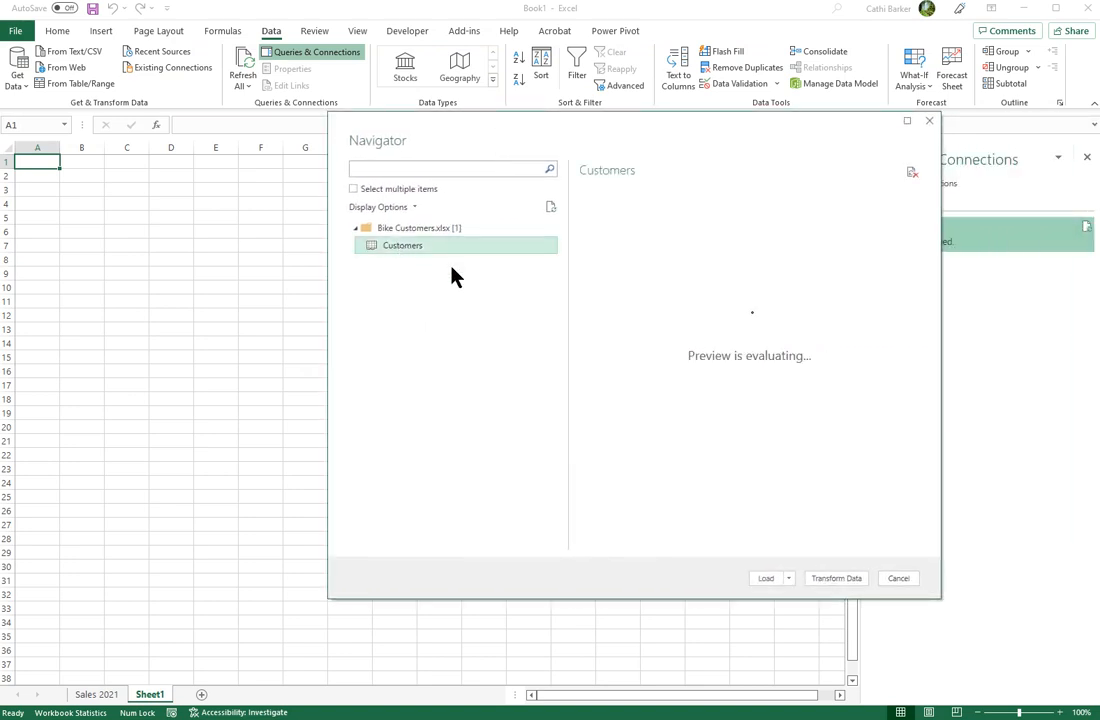
{"action": "left_click", "coordinate": [836, 579]}
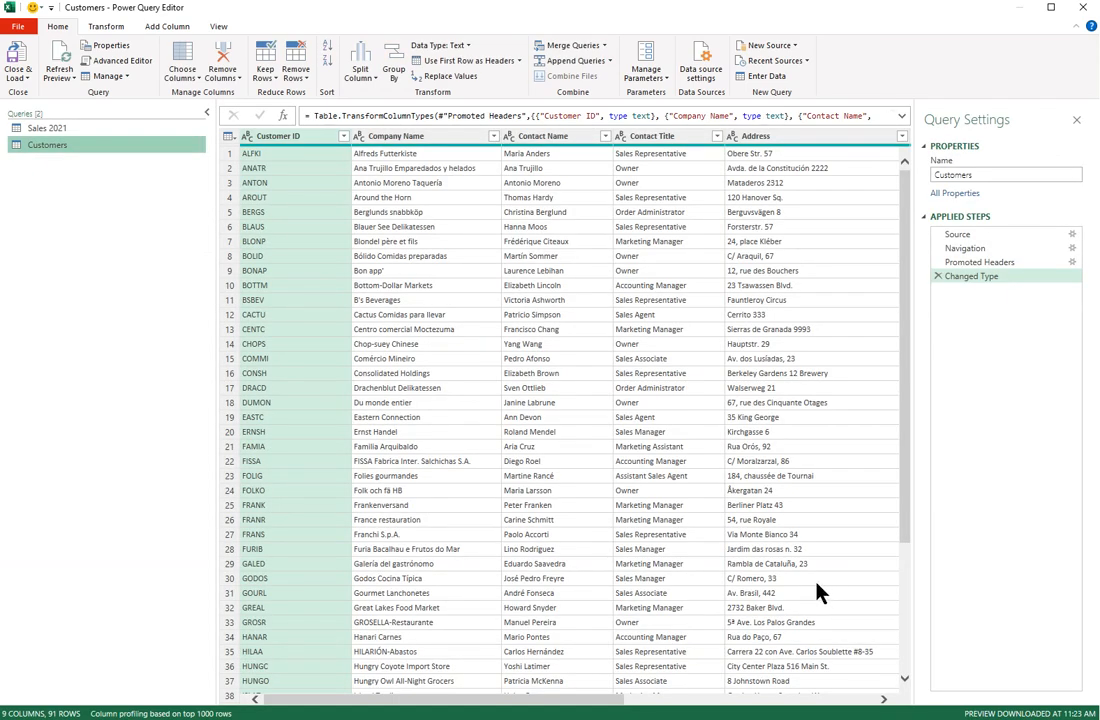
{"action": "left_click", "coordinate": [48, 130]}
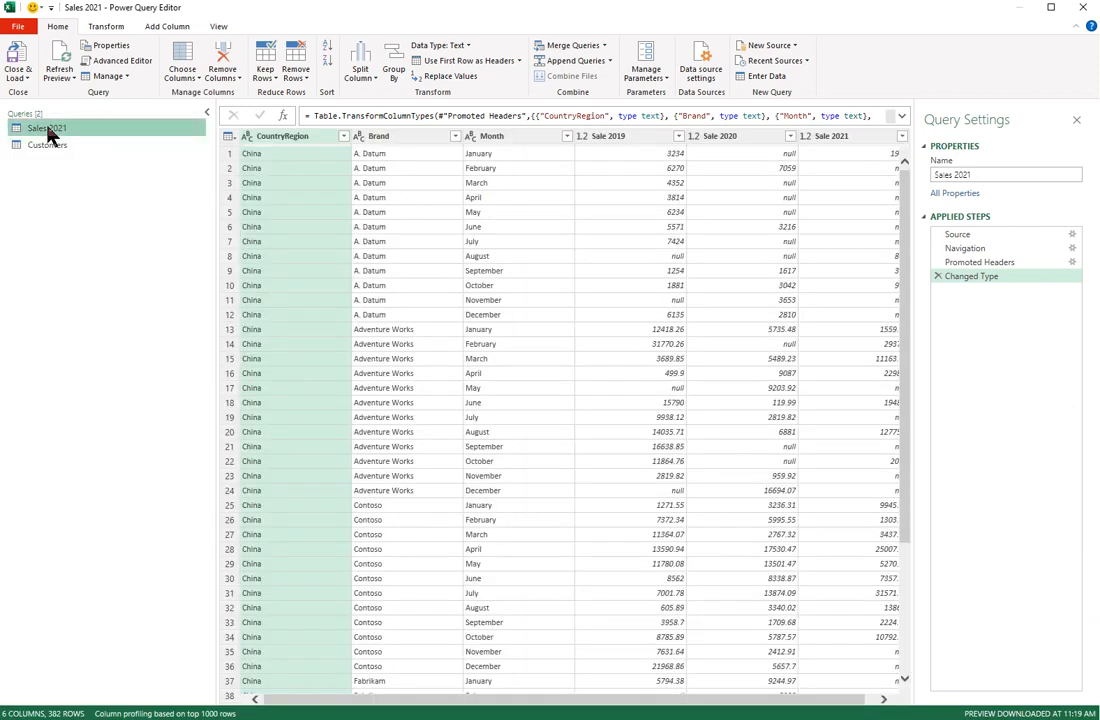
{"action": "left_click", "coordinate": [45, 148]}
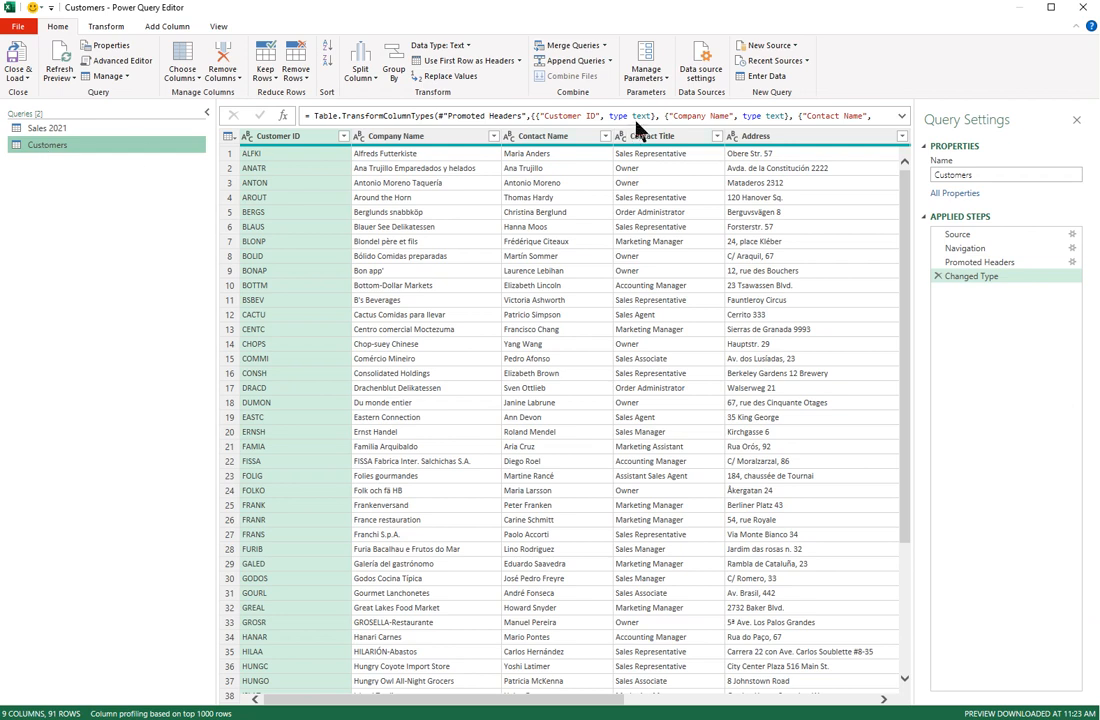
Step: Add the Orders sheet from Orders History.xlsx as a new query source within the Power Query Editor
{"action": "left_click", "coordinate": [794, 47]}
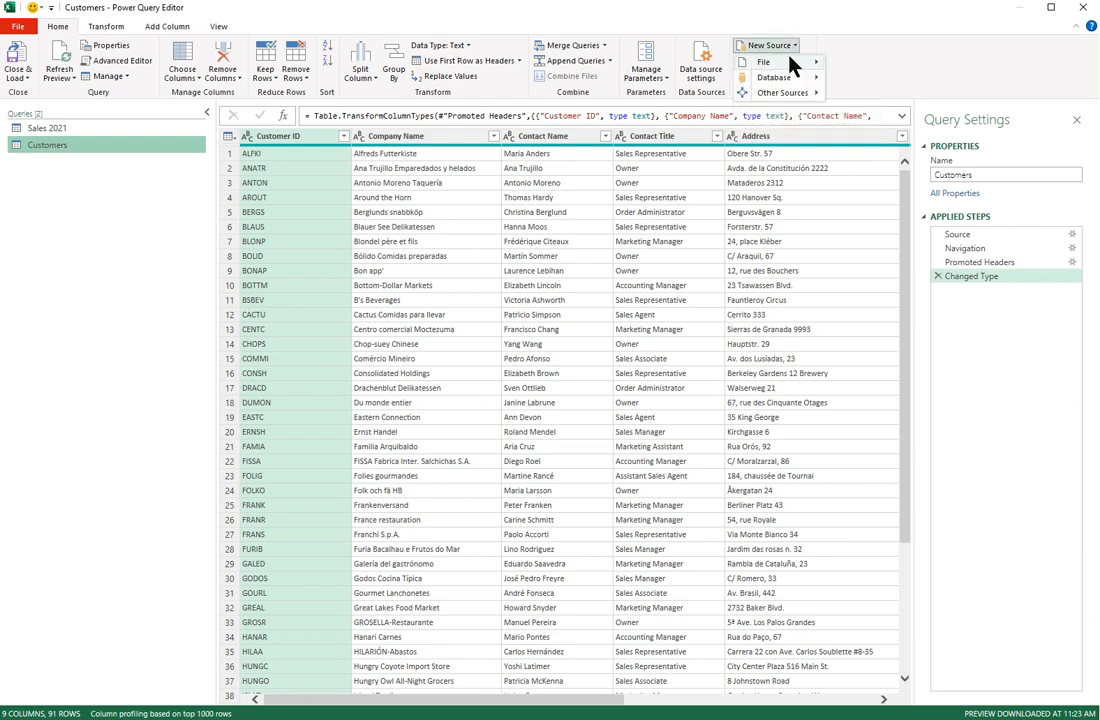
{"action": "mouse_move", "coordinate": [795, 64]}
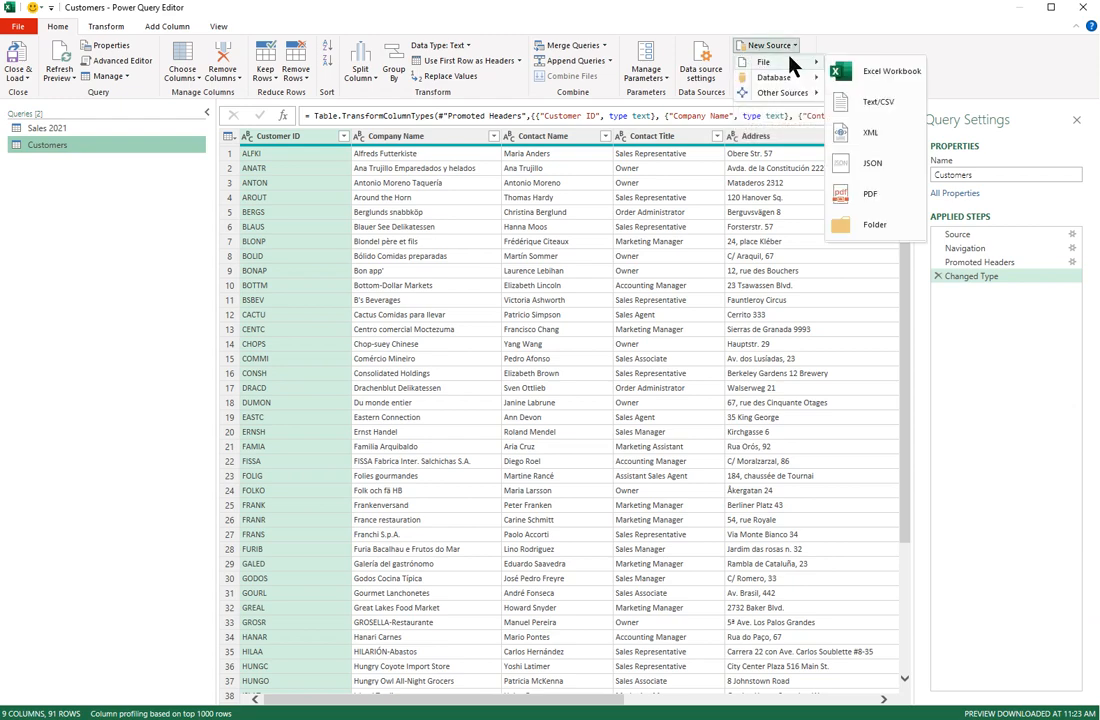
{"action": "left_click", "coordinate": [867, 76]}
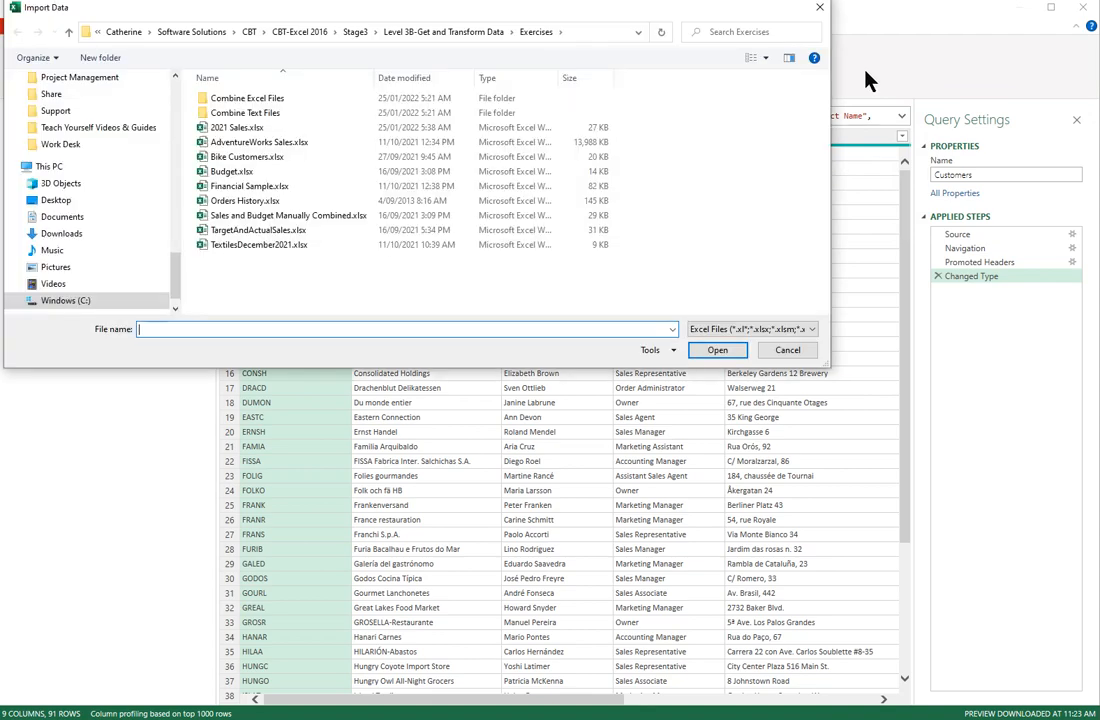
{"action": "left_click", "coordinate": [276, 205]}
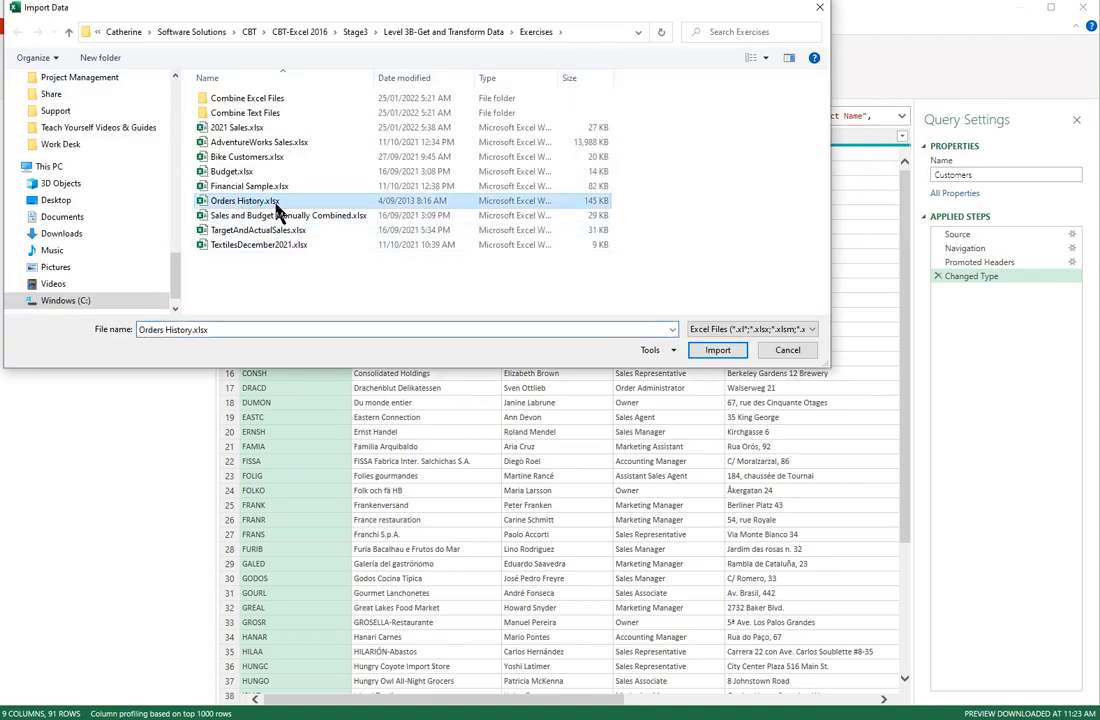
{"action": "left_click", "coordinate": [718, 351]}
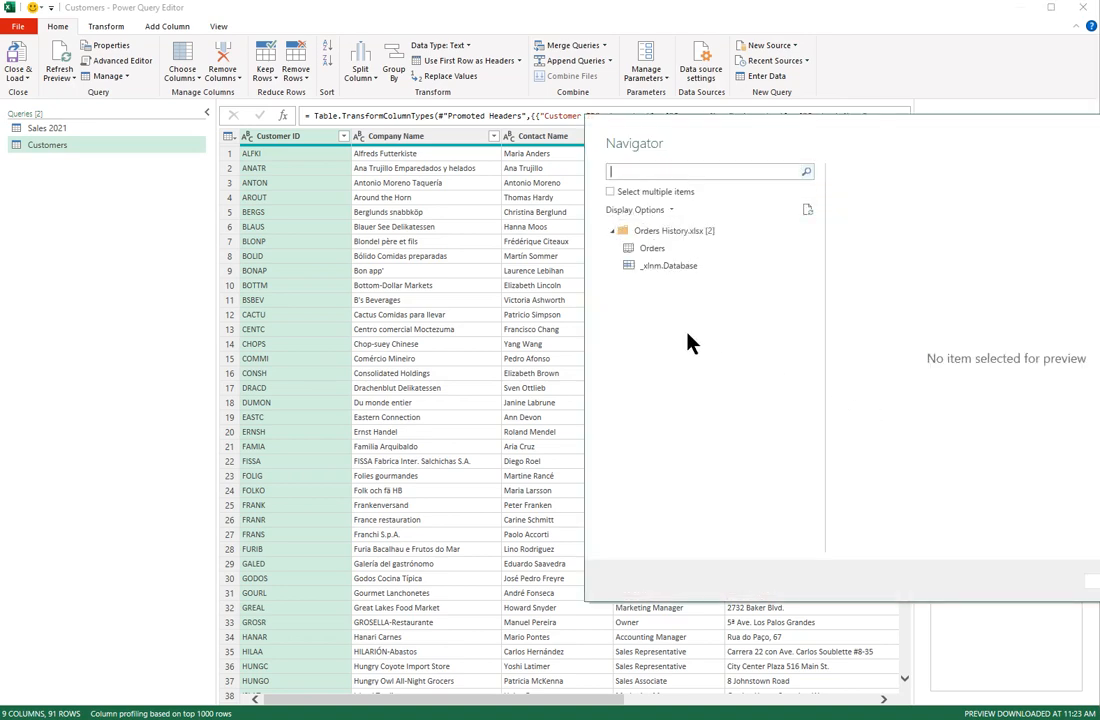
{"action": "left_click", "coordinate": [651, 250]}
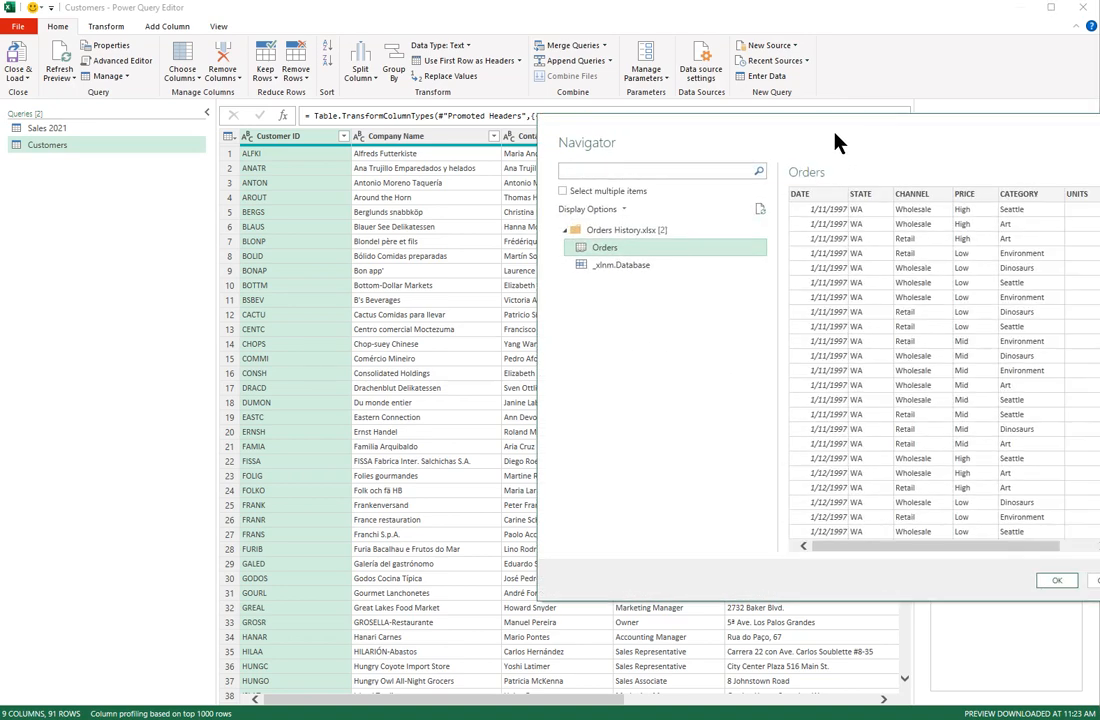
{"action": "left_click", "coordinate": [944, 580]}
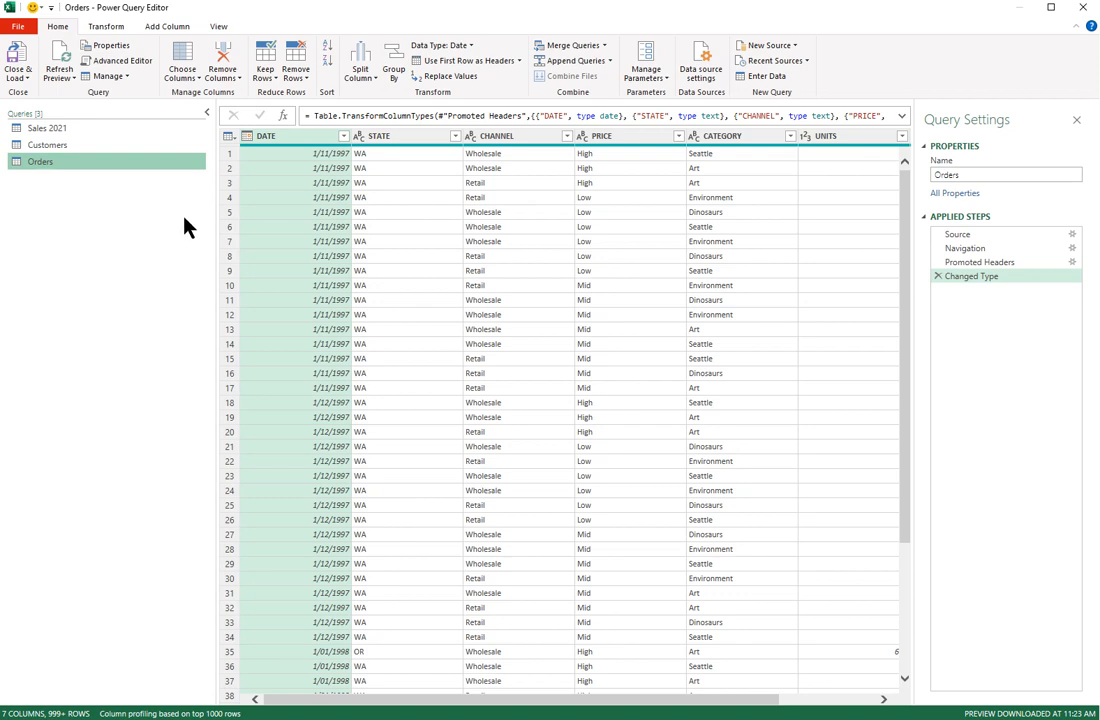
{"action": "left_click", "coordinate": [795, 48]}
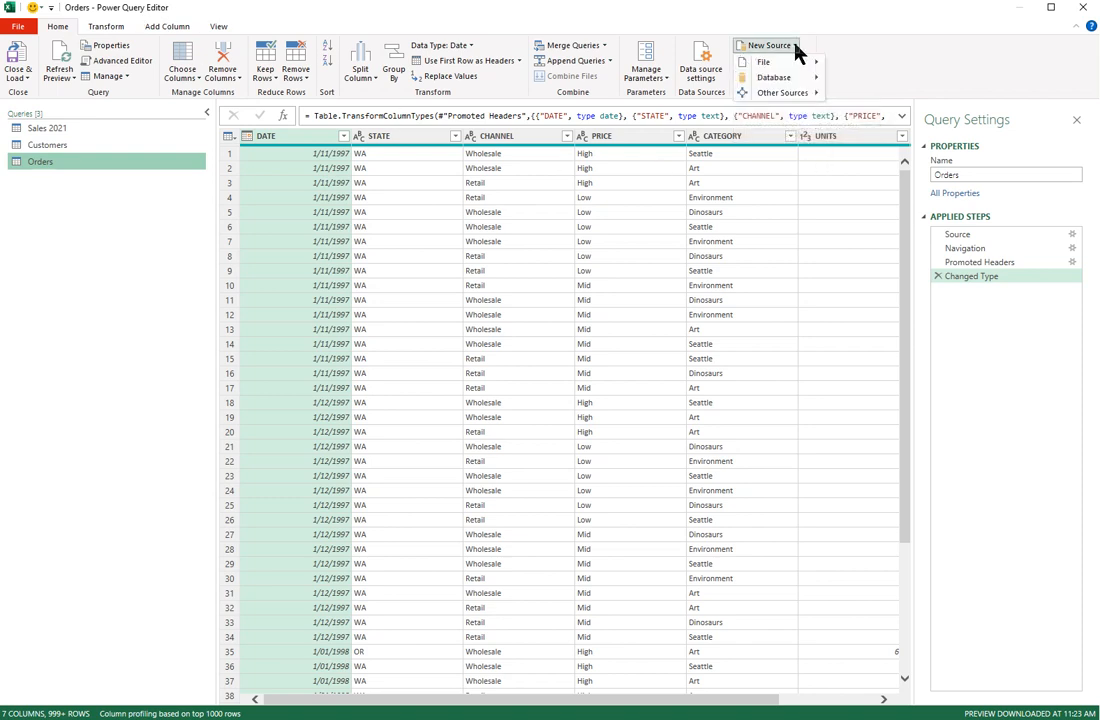
{"action": "left_click", "coordinate": [795, 47]}
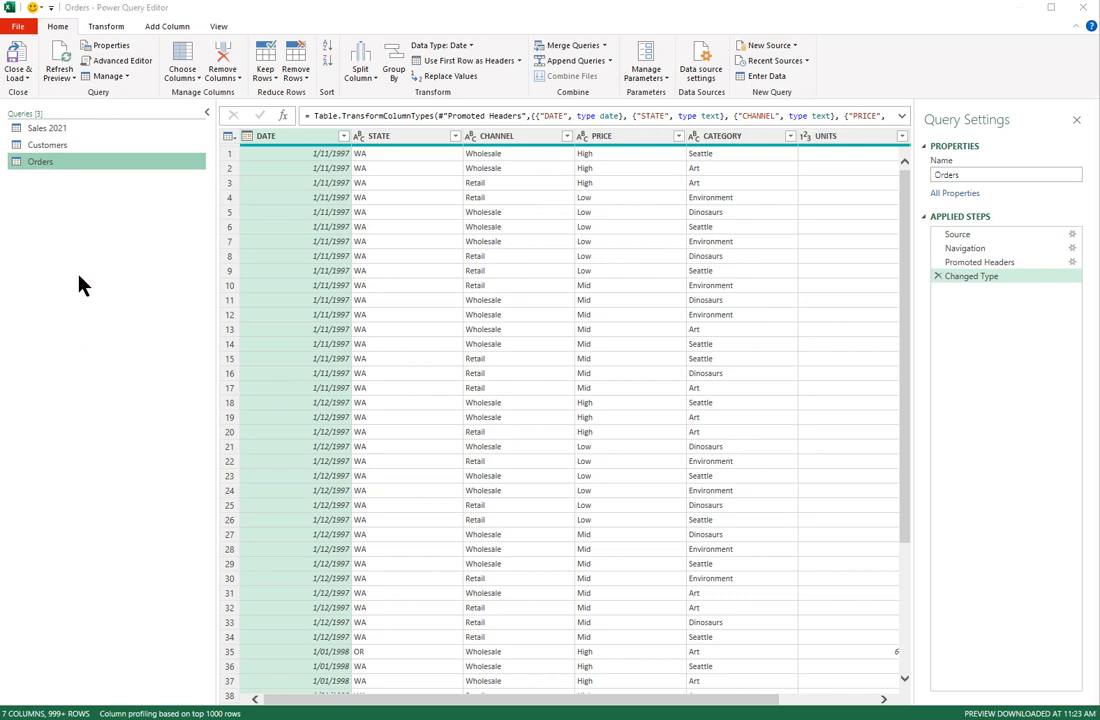
Step: Review the Sales 2021, Customers and Orders queries, stepping through the Customers query's applied steps from Source to Changed Type
{"action": "left_click", "coordinate": [58, 131]}
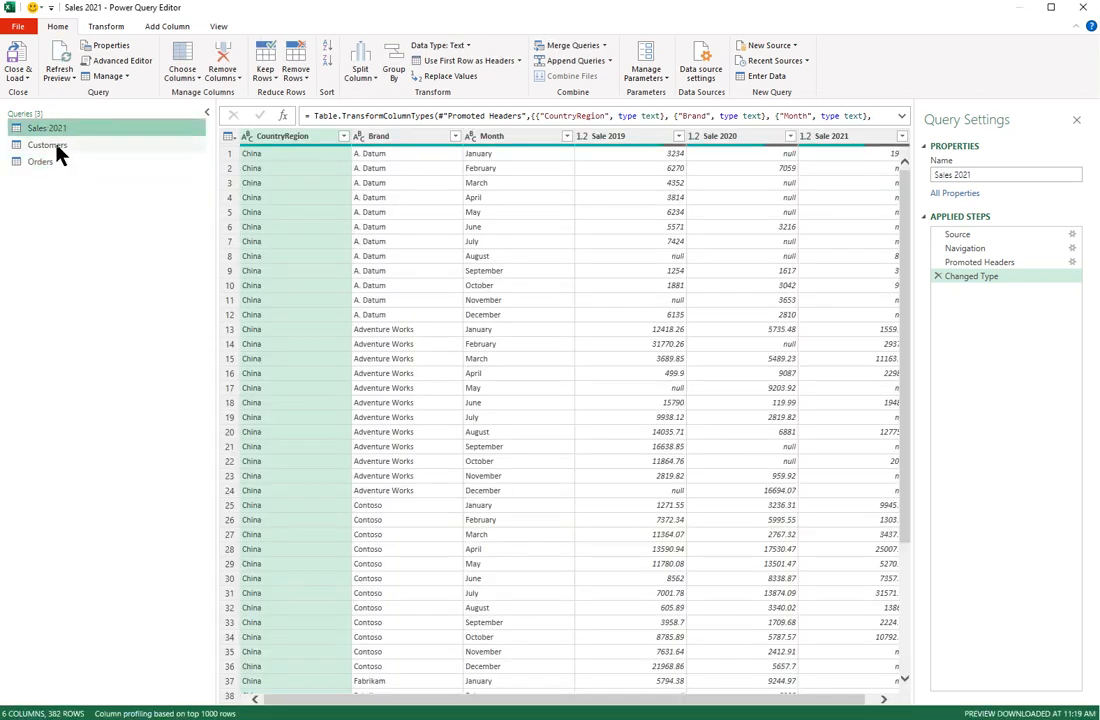
{"action": "left_click", "coordinate": [55, 147]}
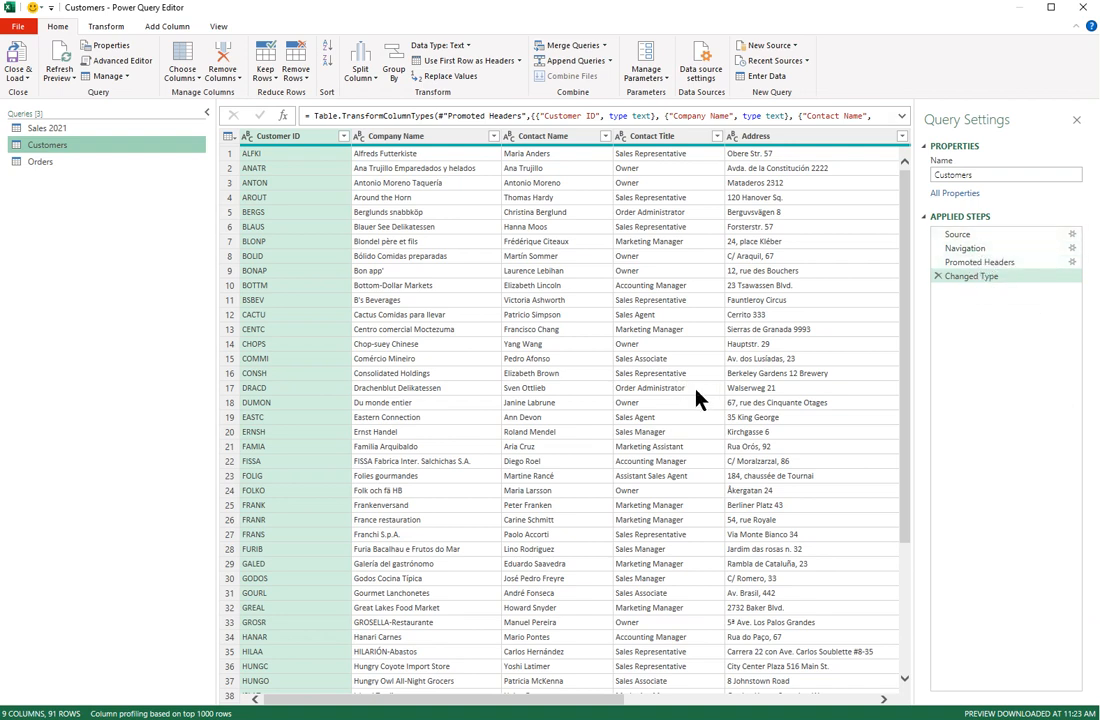
{"action": "left_click", "coordinate": [963, 237]}
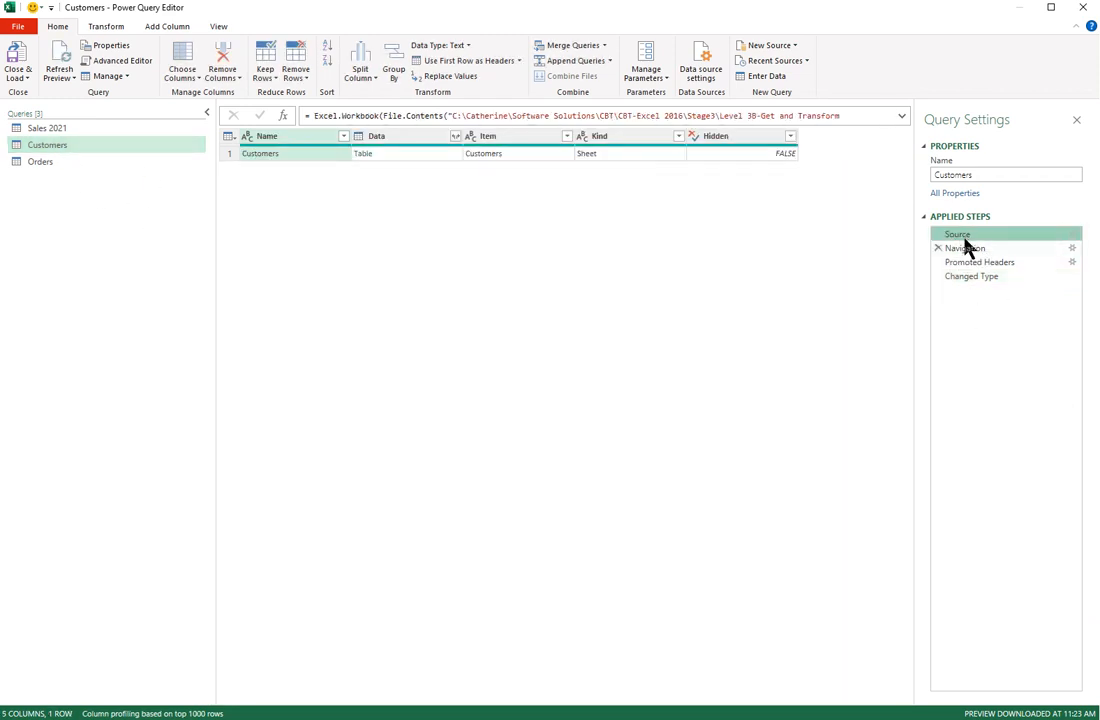
{"action": "left_click", "coordinate": [957, 252]}
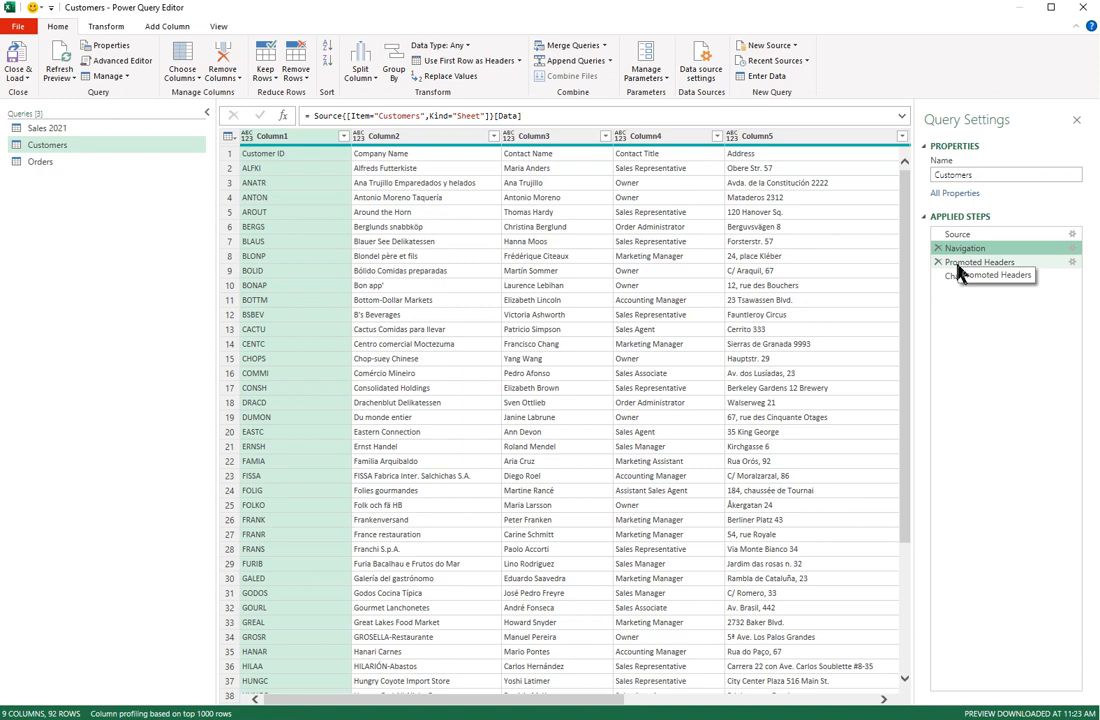
{"action": "left_click", "coordinate": [957, 264]}
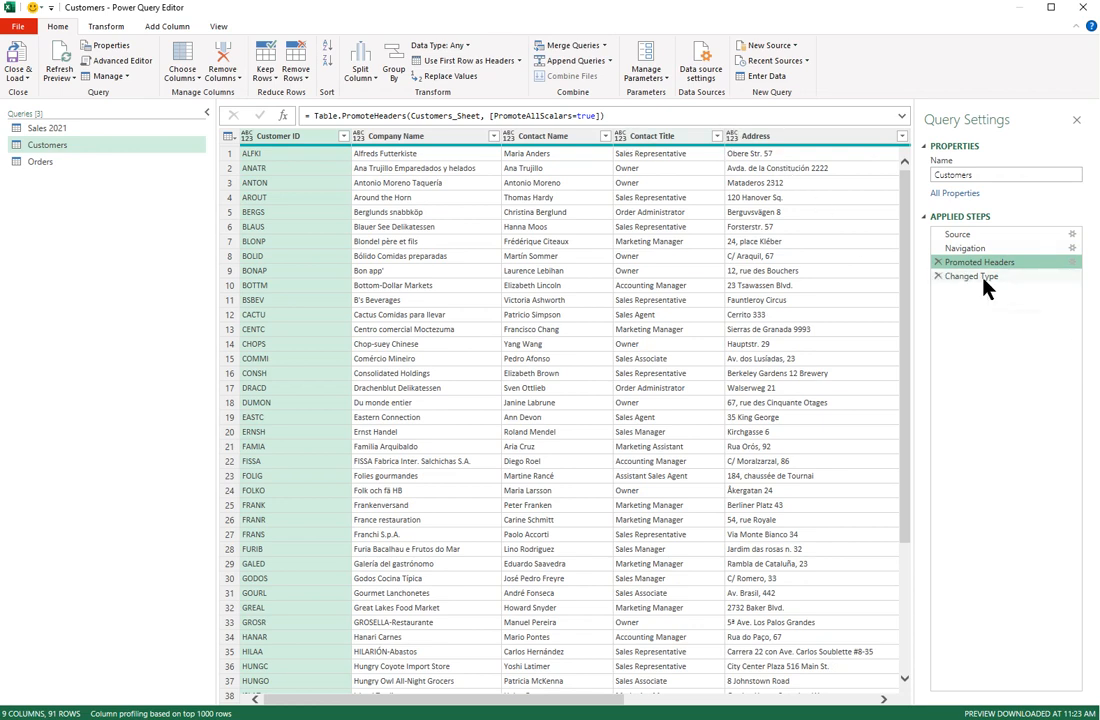
{"action": "left_click", "coordinate": [978, 285]}
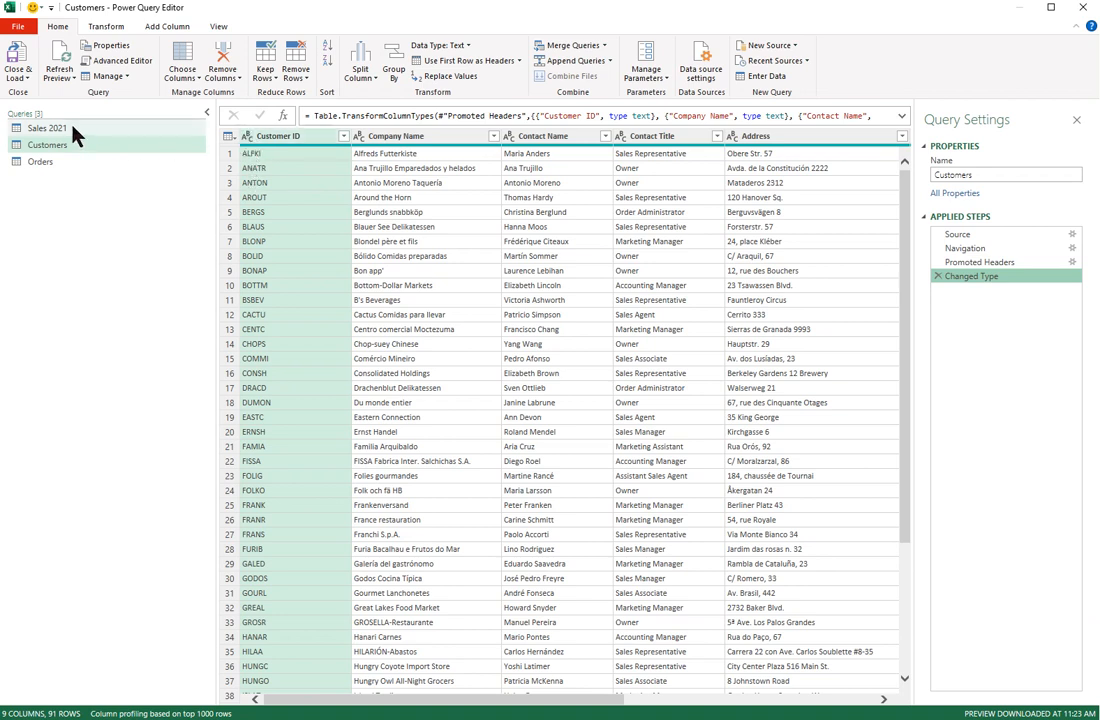
{"action": "left_click", "coordinate": [48, 164]}
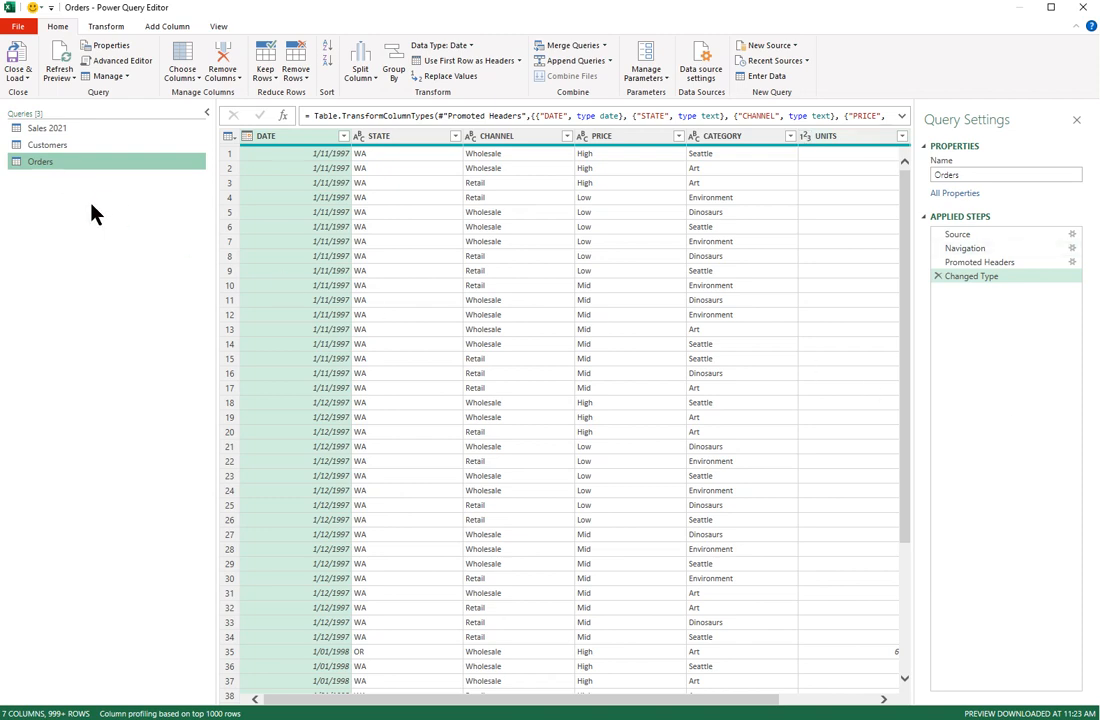
Step: Close and load the queries into the workbook and view the Sales 2021, Orders and Customers sheets
{"action": "left_click", "coordinate": [17, 62]}
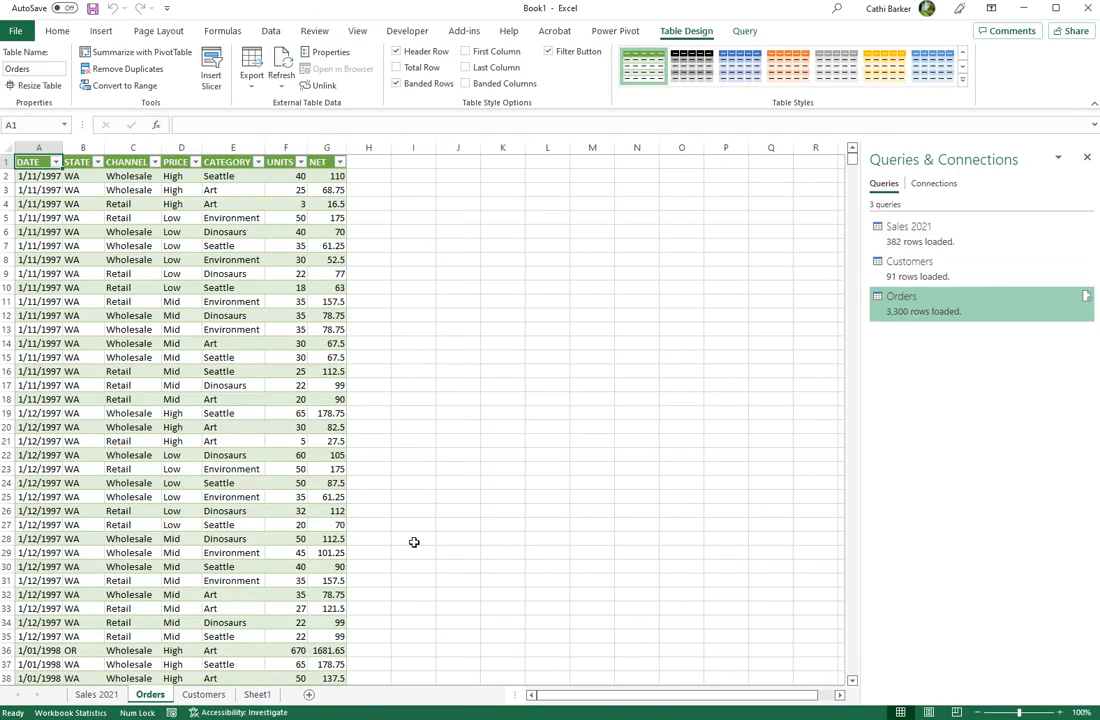
{"action": "left_click", "coordinate": [100, 699]}
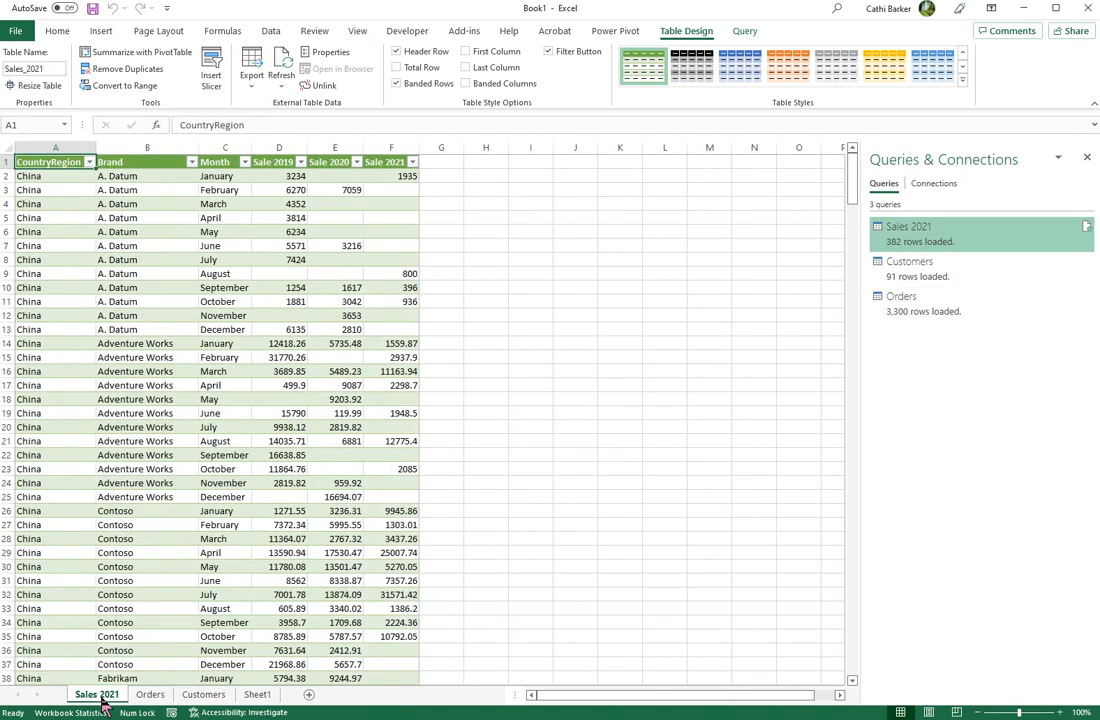
{"action": "left_click", "coordinate": [148, 697]}
{"action": "left_click", "coordinate": [205, 697]}
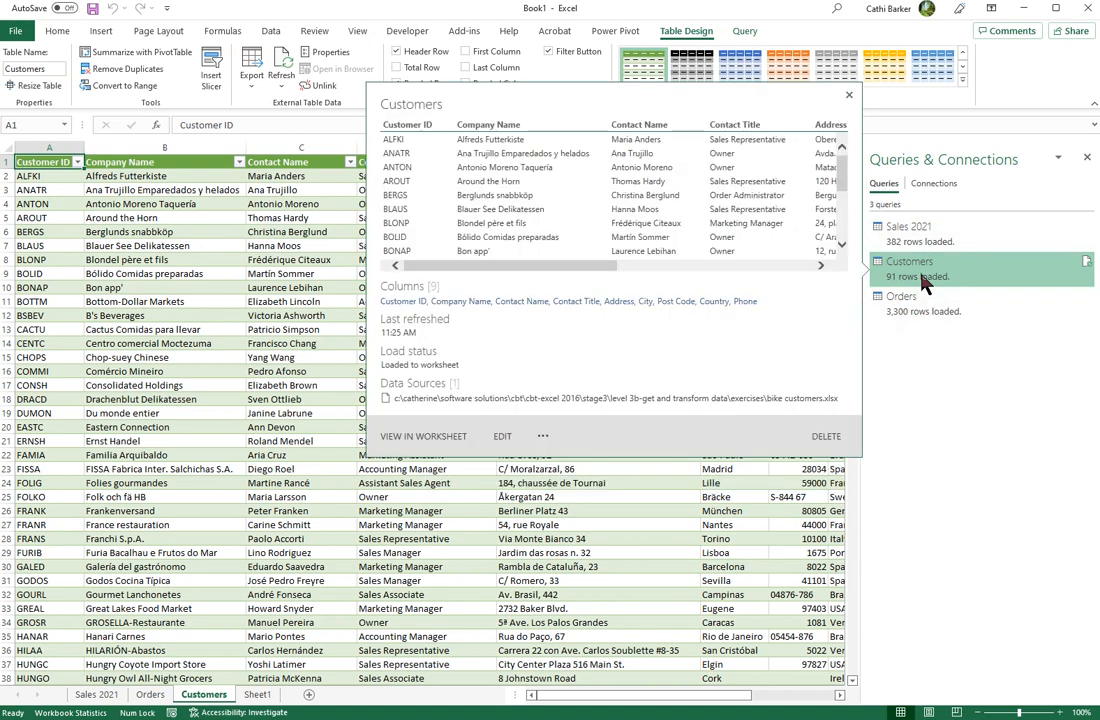
Step: Open the Sales 2021 query for editing from the workbook's query list, and close and load it without changes
{"action": "mouse_move", "coordinate": [928, 238]}
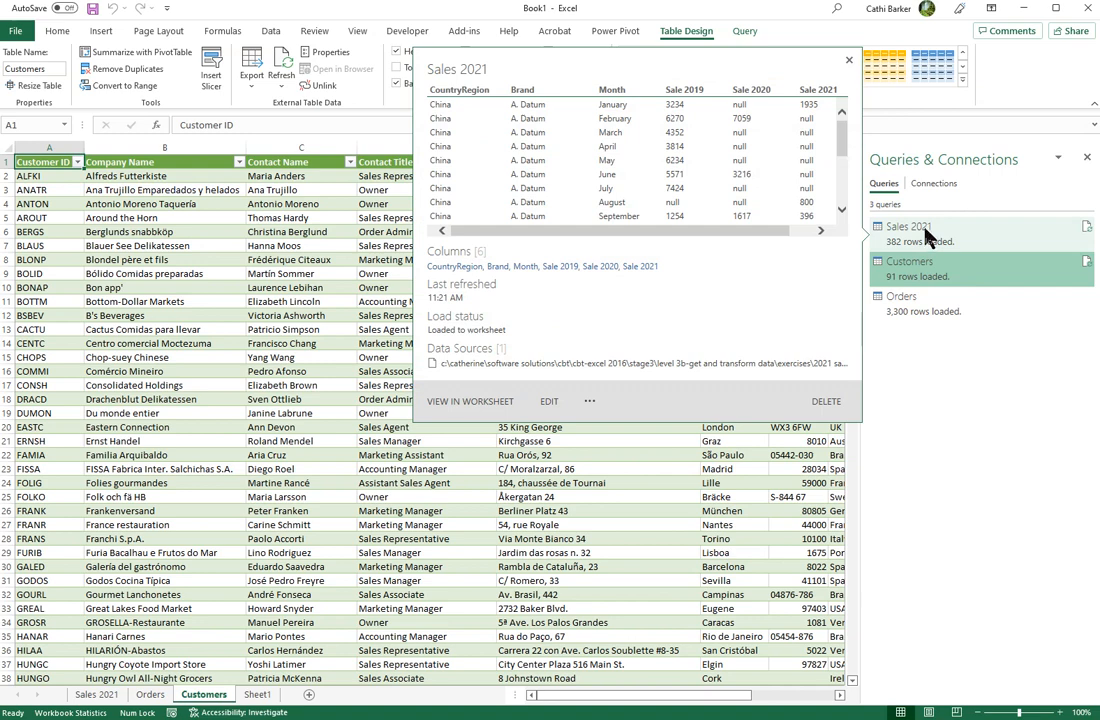
{"action": "left_click", "coordinate": [548, 403]}
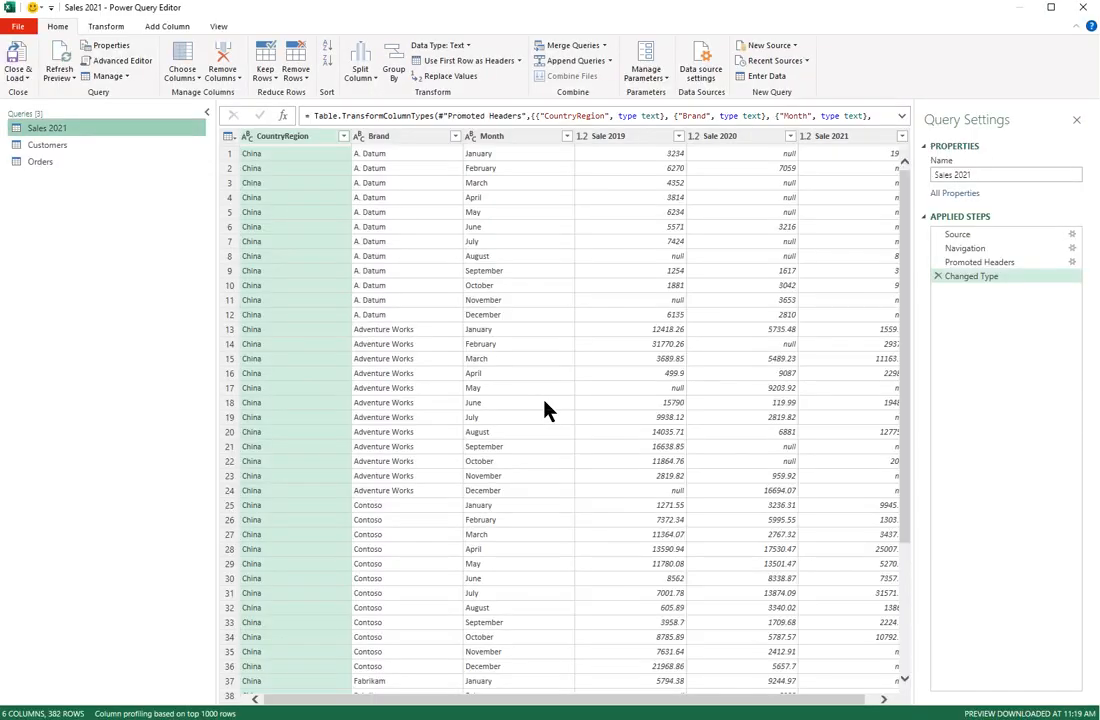
{"action": "left_click", "coordinate": [17, 52]}
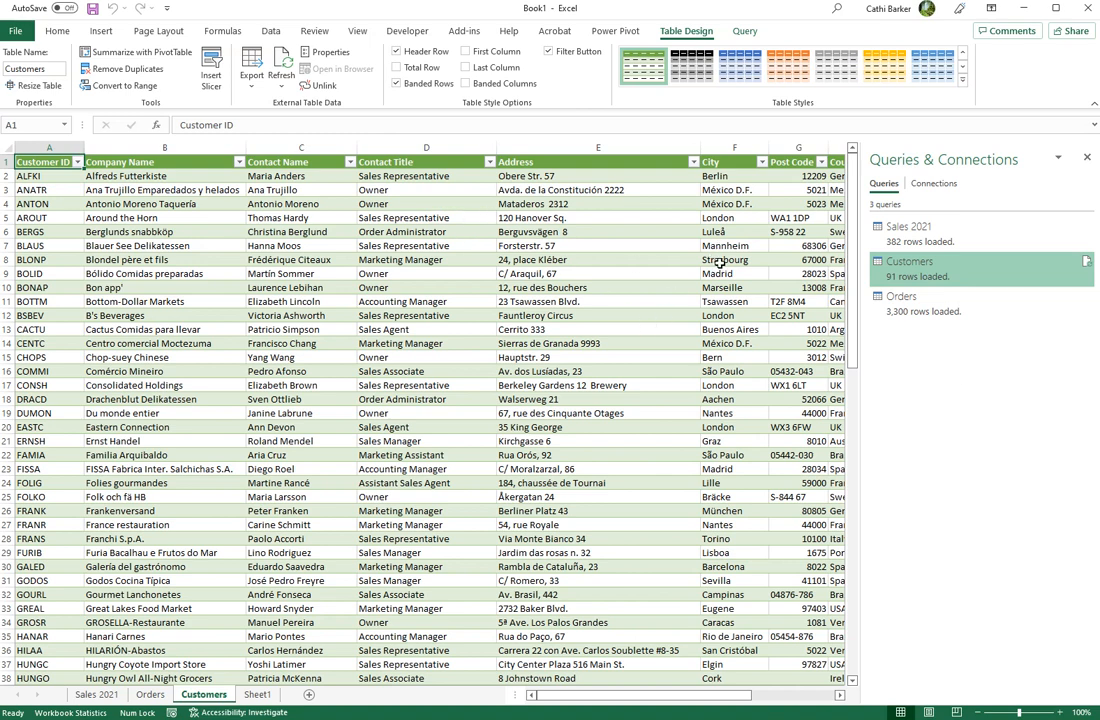
Step: Open the Customers query for editing from the workbook's query list
{"action": "mouse_move", "coordinate": [889, 275]}
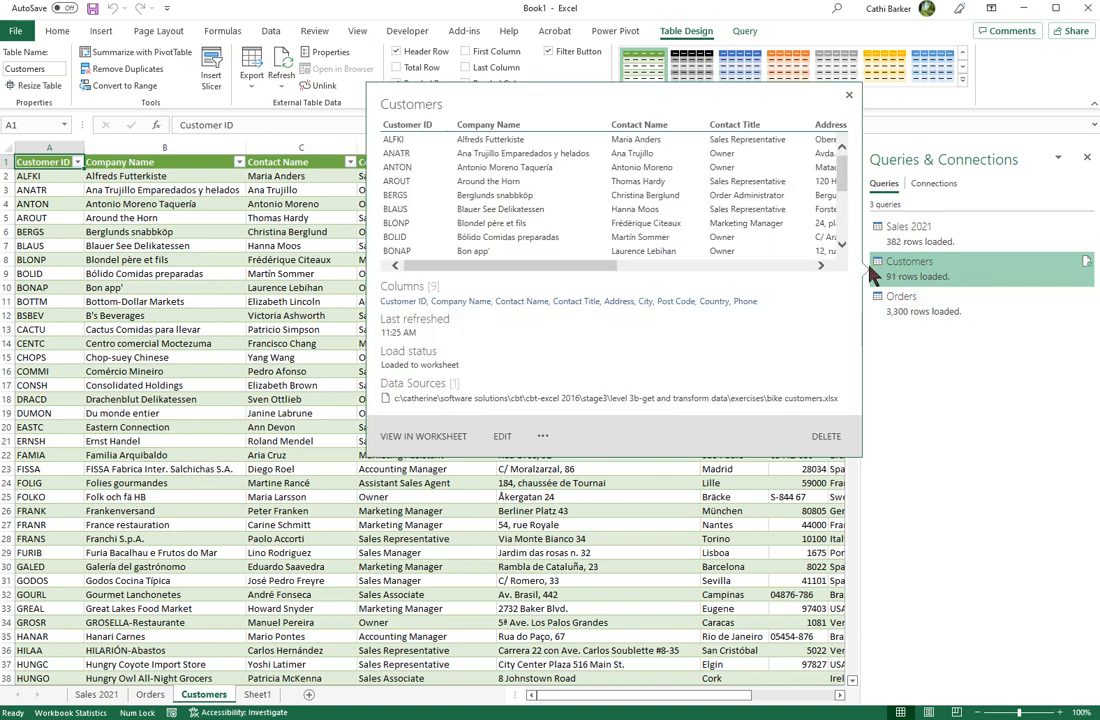
{"action": "left_click", "coordinate": [502, 440]}
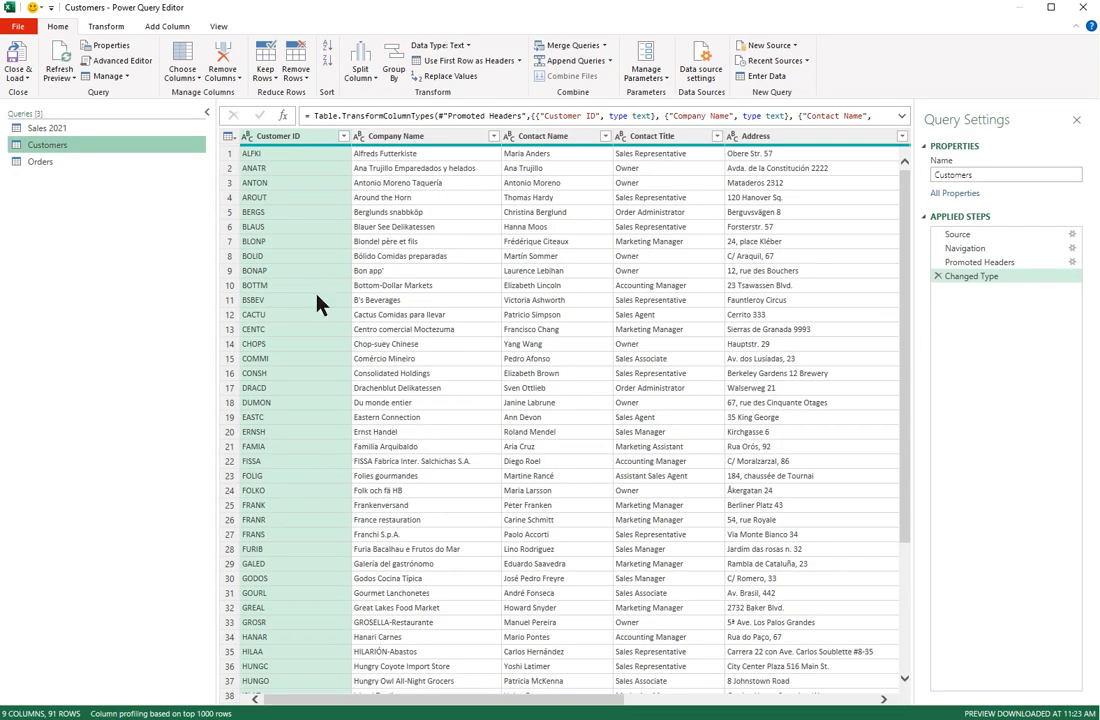
Step: View the Orders query and review the workbook's data sources, selecting the bike customers and orders history files, and close the settings unchanged
{"action": "left_click", "coordinate": [39, 165]}
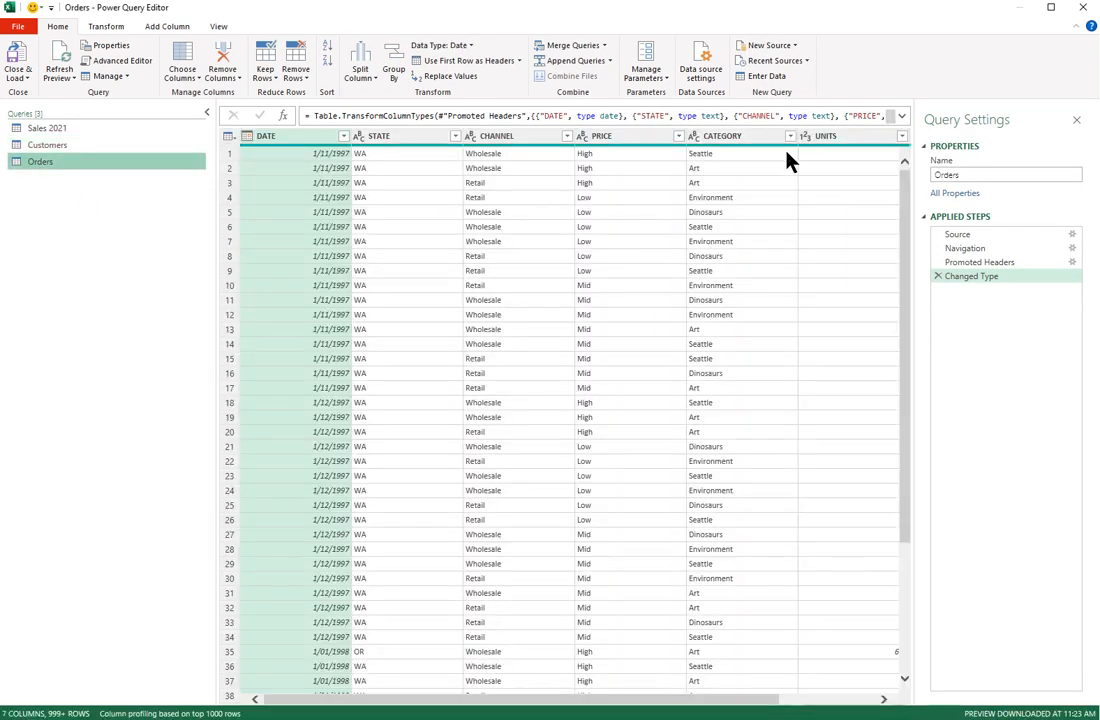
{"action": "left_click", "coordinate": [701, 62]}
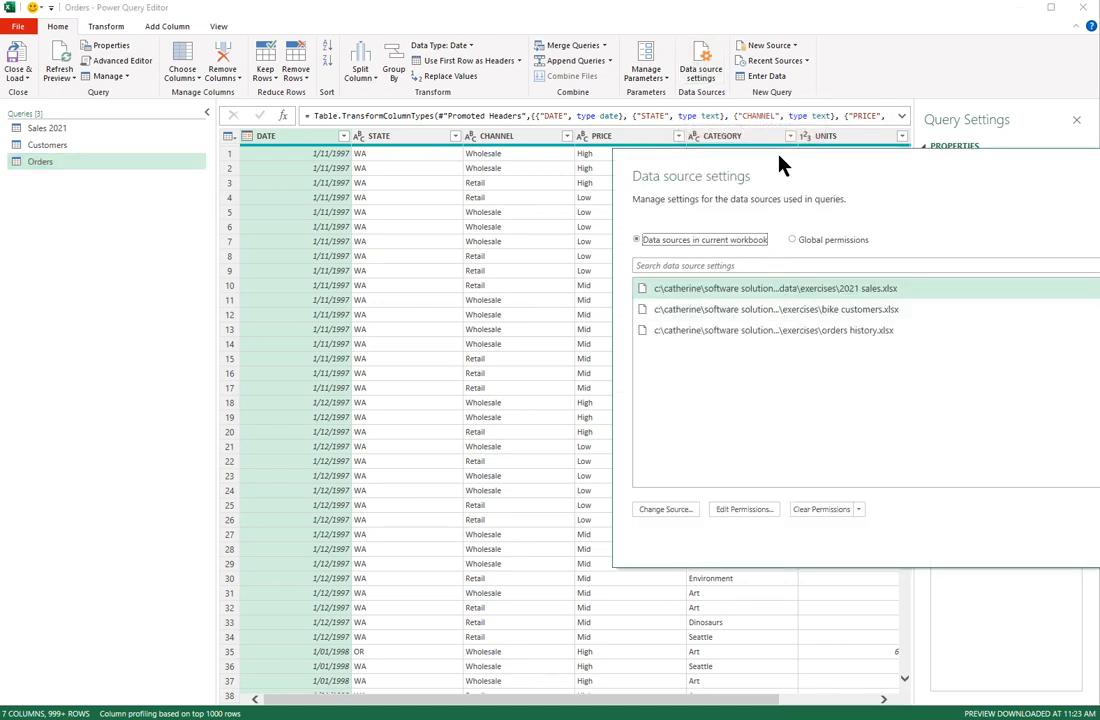
{"action": "left_click_drag", "start_coordinate": [780, 172], "coordinate": [470, 175]}
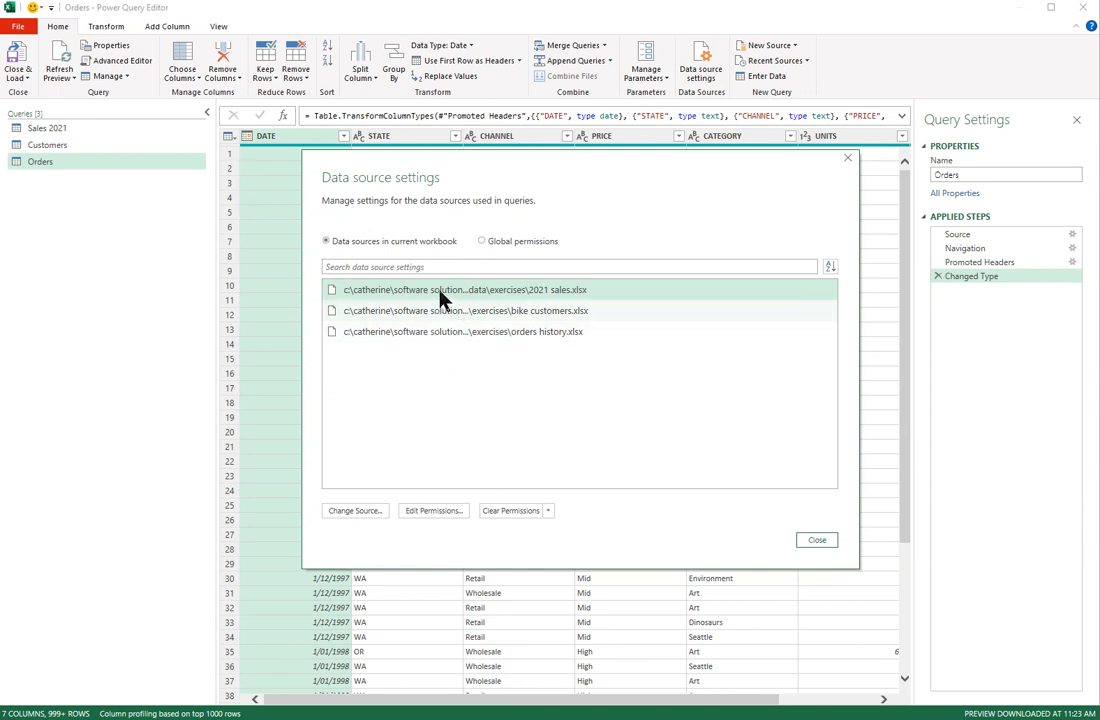
{"action": "left_click", "coordinate": [559, 316]}
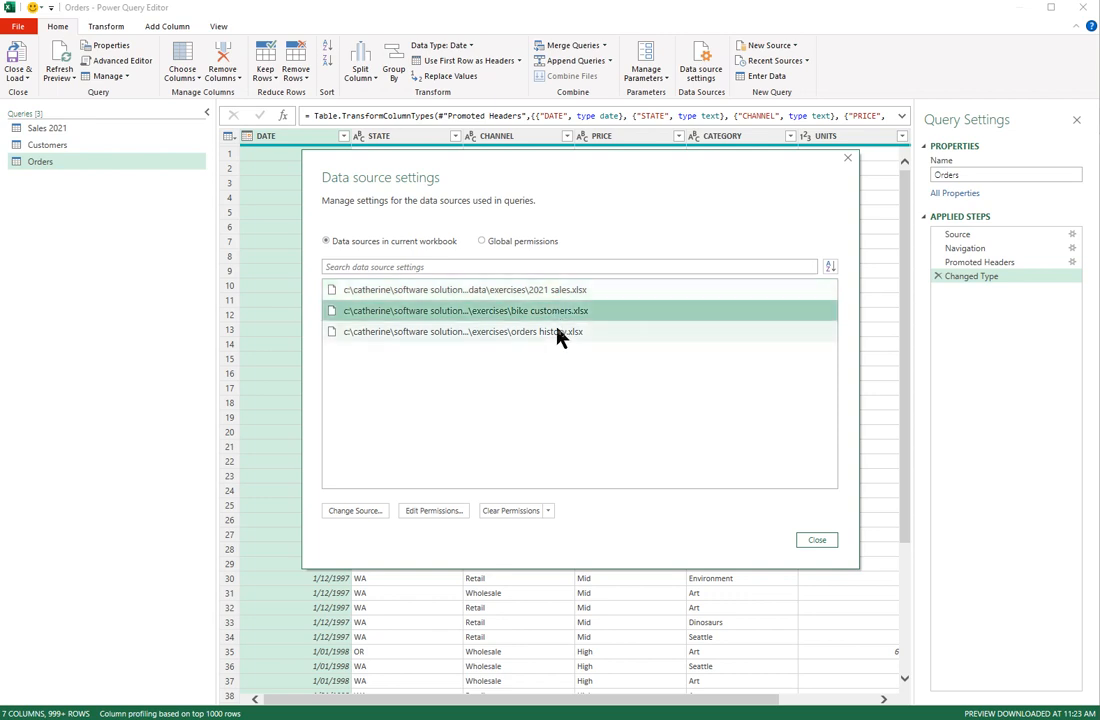
{"action": "left_click", "coordinate": [560, 337]}
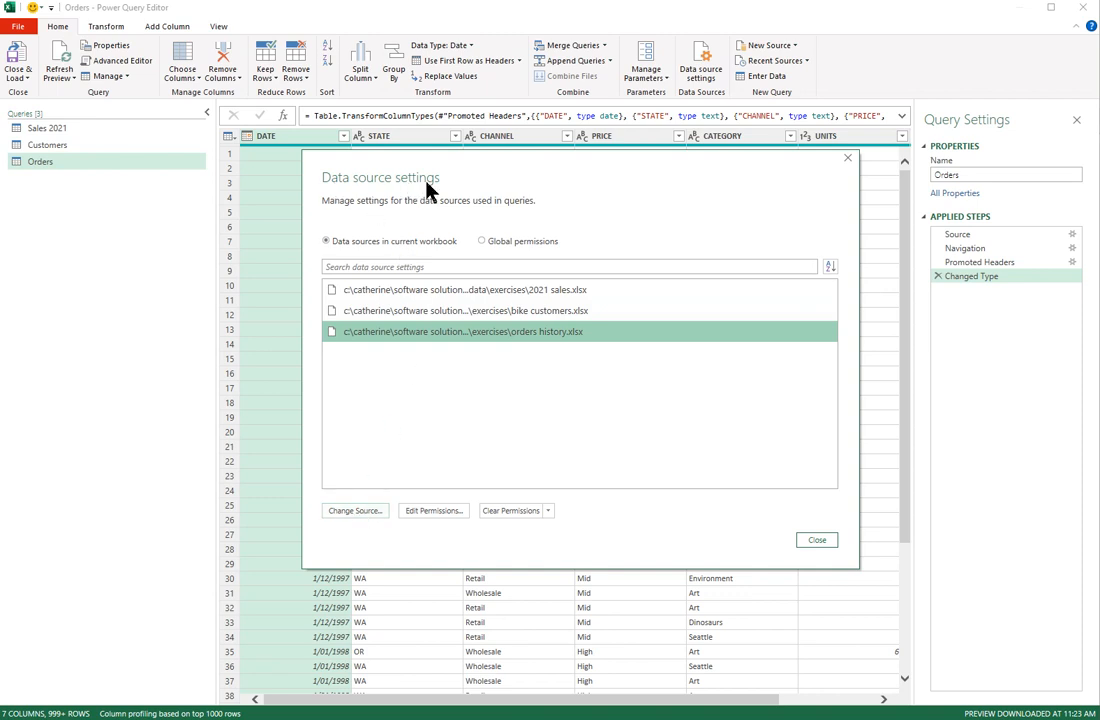
{"action": "left_click", "coordinate": [815, 541]}
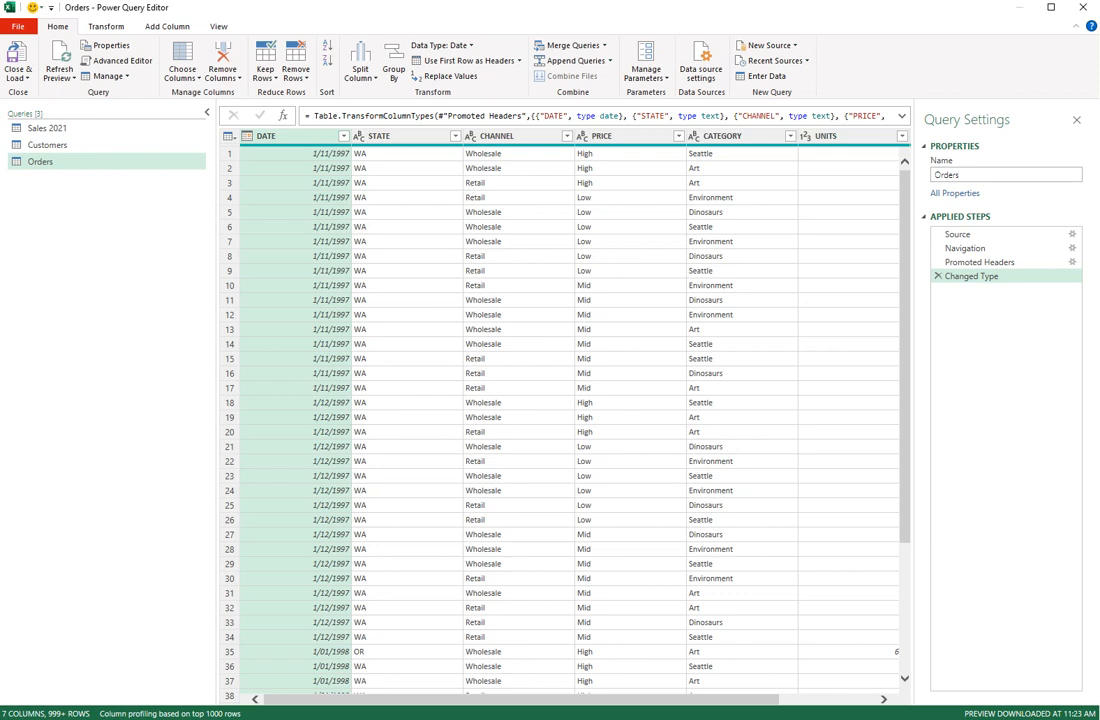